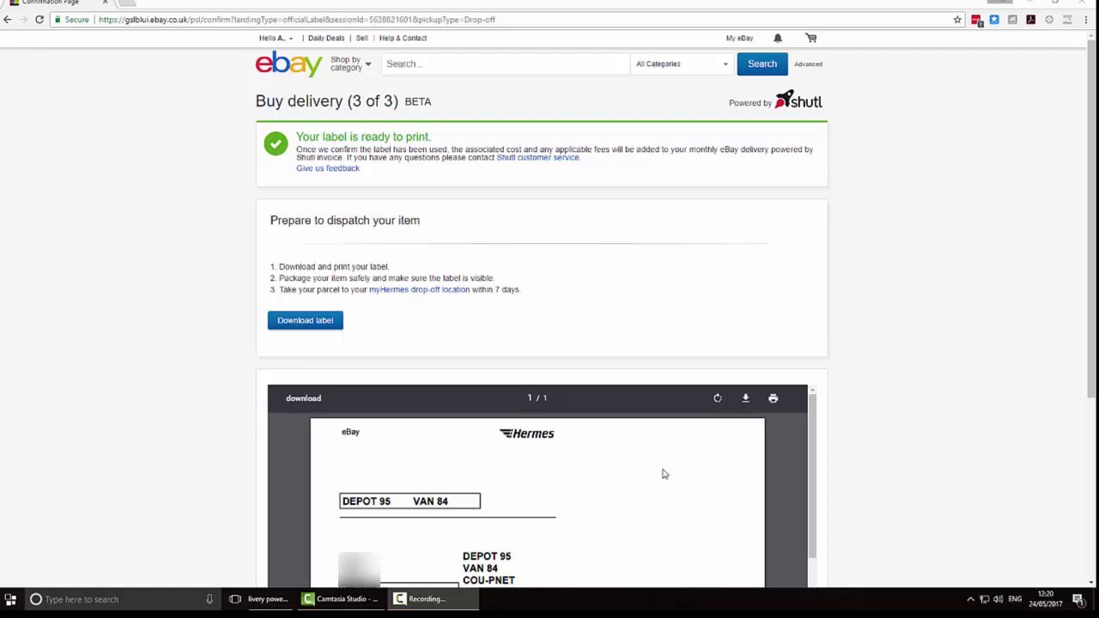
Step: Open Chrome's print preview for the Hermes shipping label from the PDF viewer
click(775, 401)
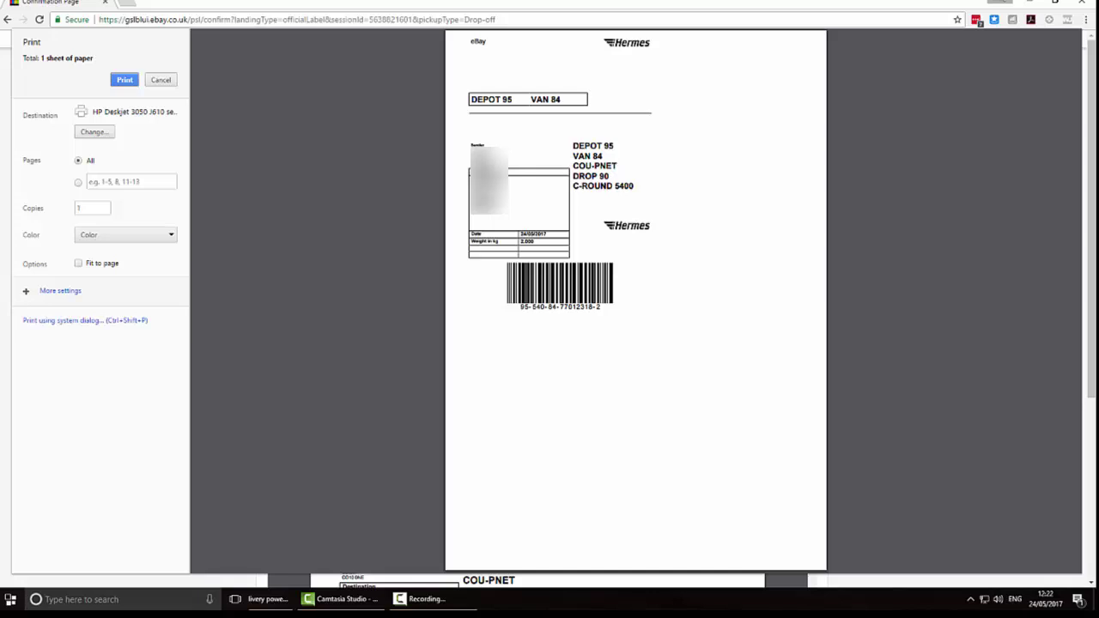
mouse_move(636, 301)
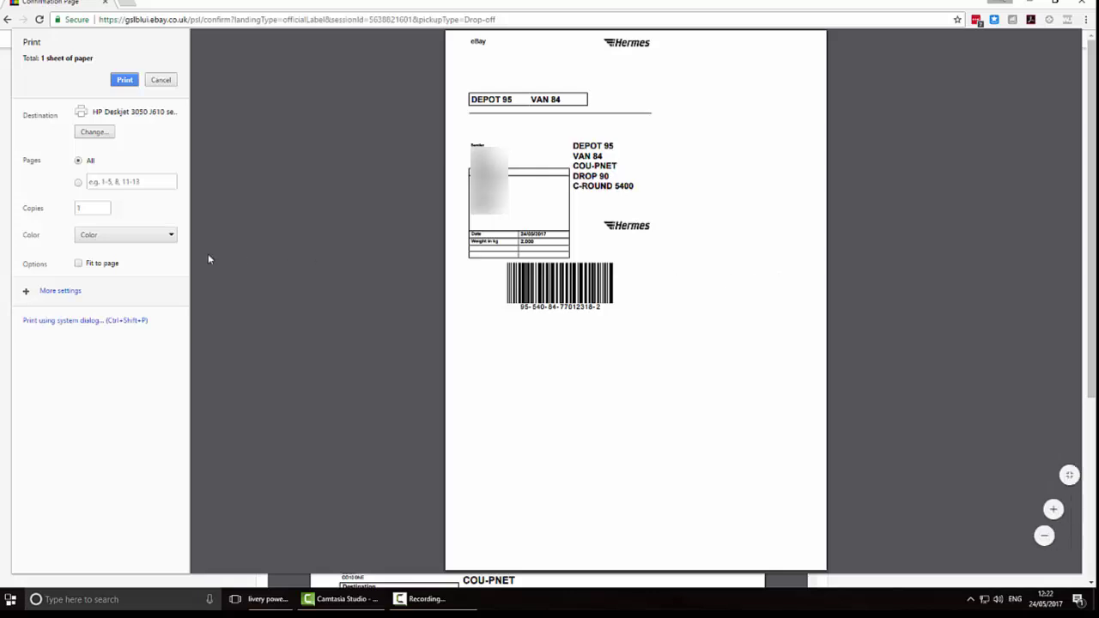
Step: Under More settings, lower the Hermes label's print scale from 100 to 95 percent
click(76, 292)
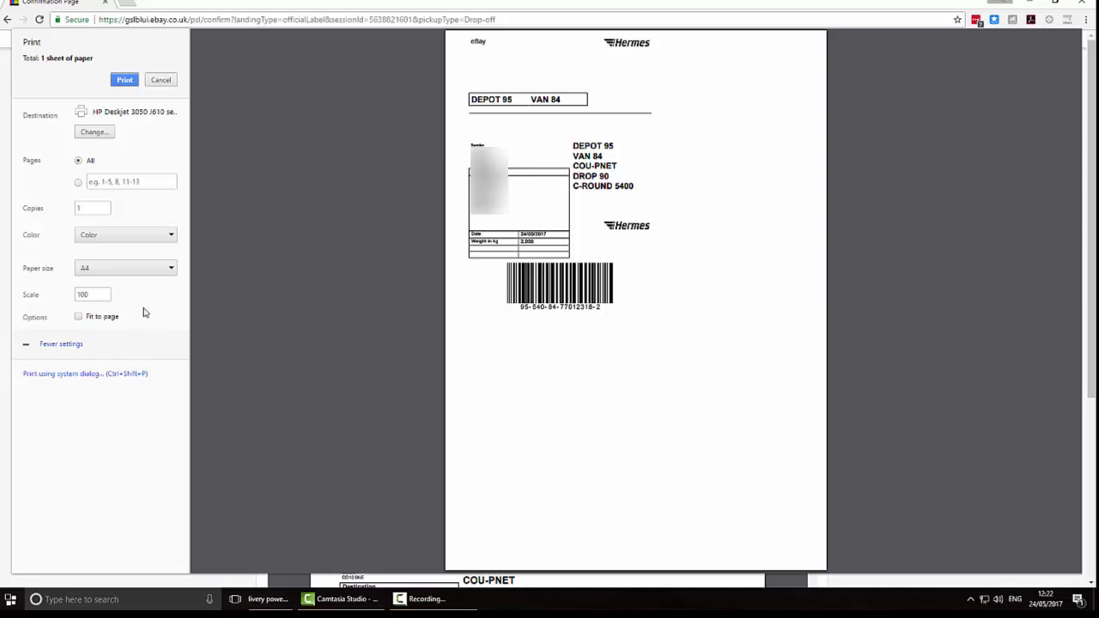
mouse_move(90, 295)
click(104, 298)
click(104, 299)
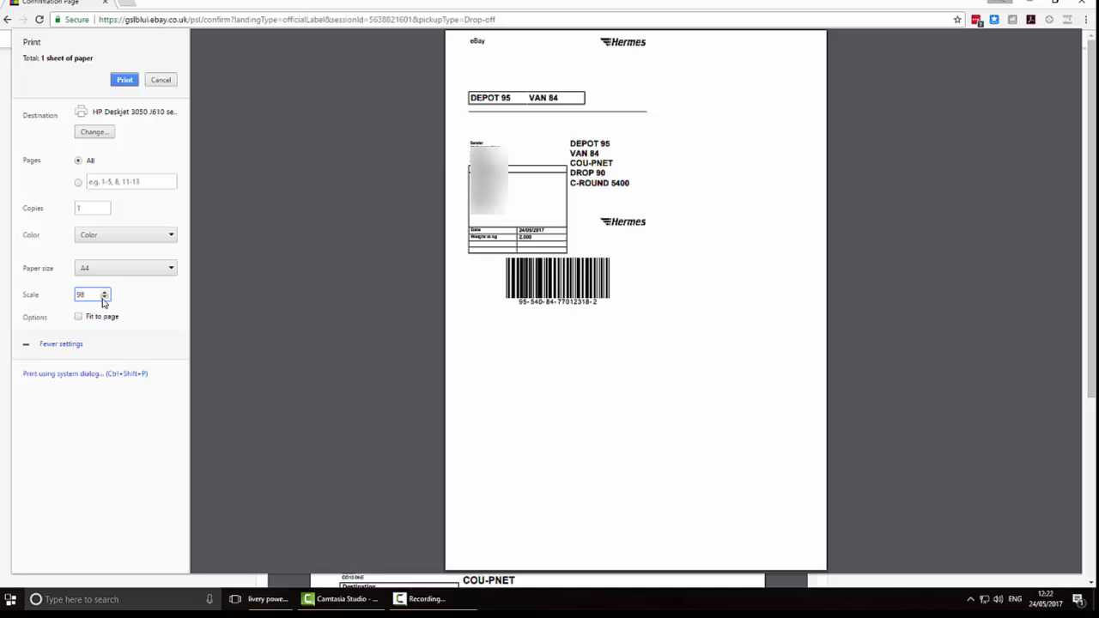
click(104, 298)
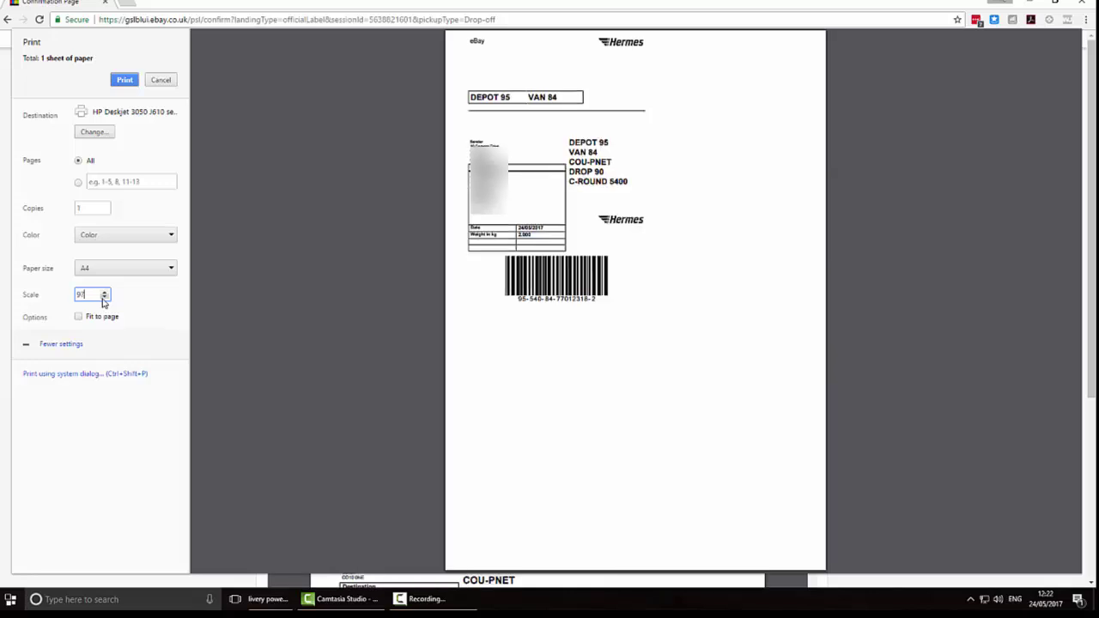
click(104, 298)
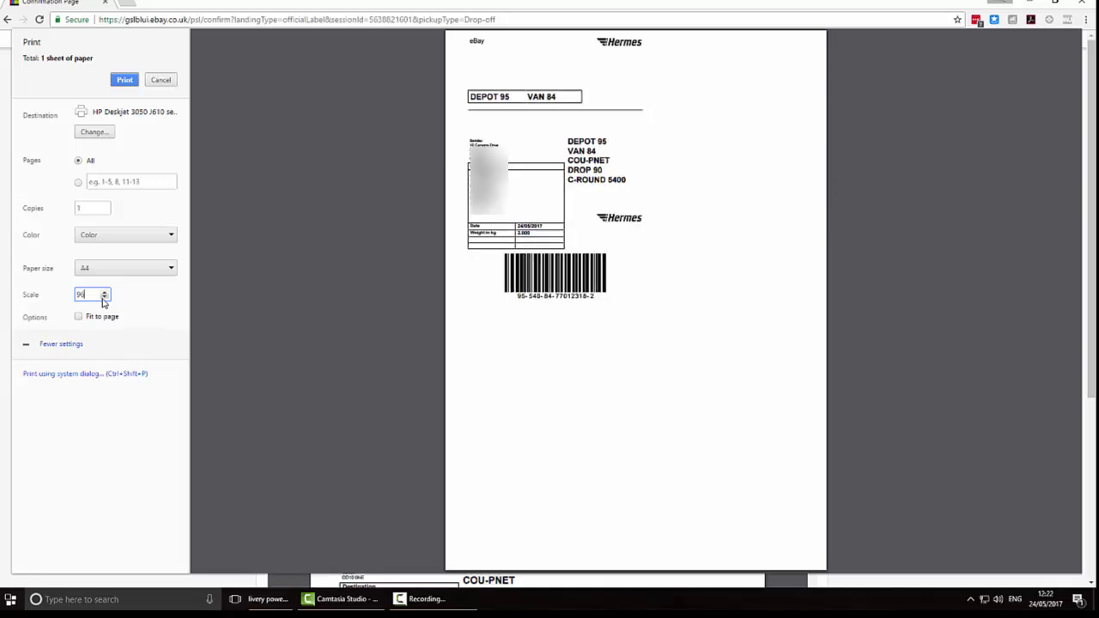
click(104, 299)
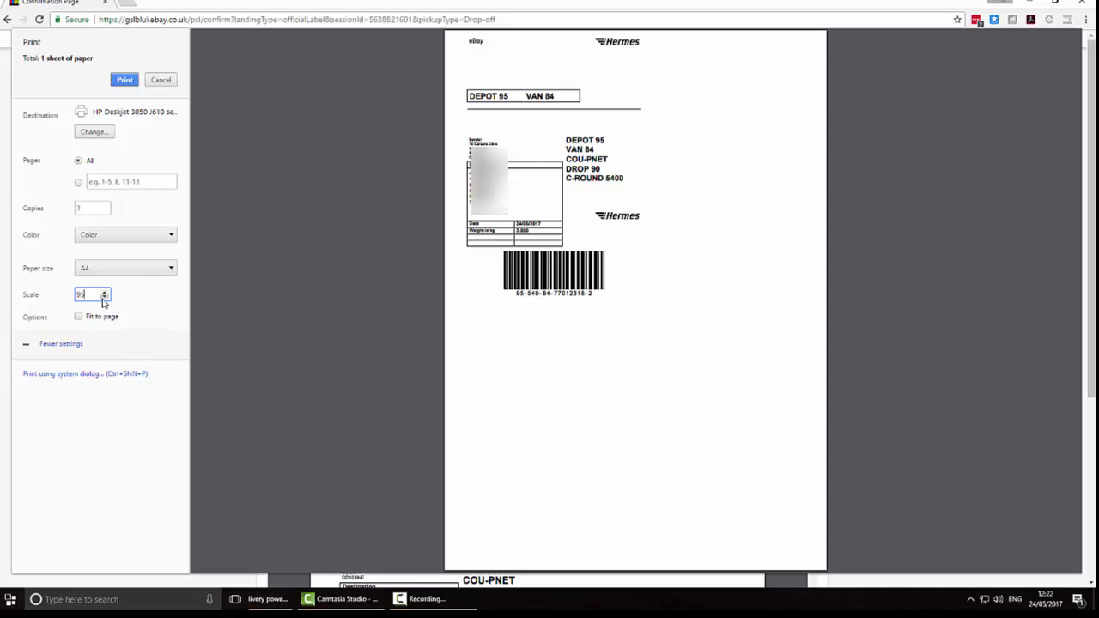
Step: Print the Hermes label at 95% scale, returning to eBay's delivery page
click(124, 79)
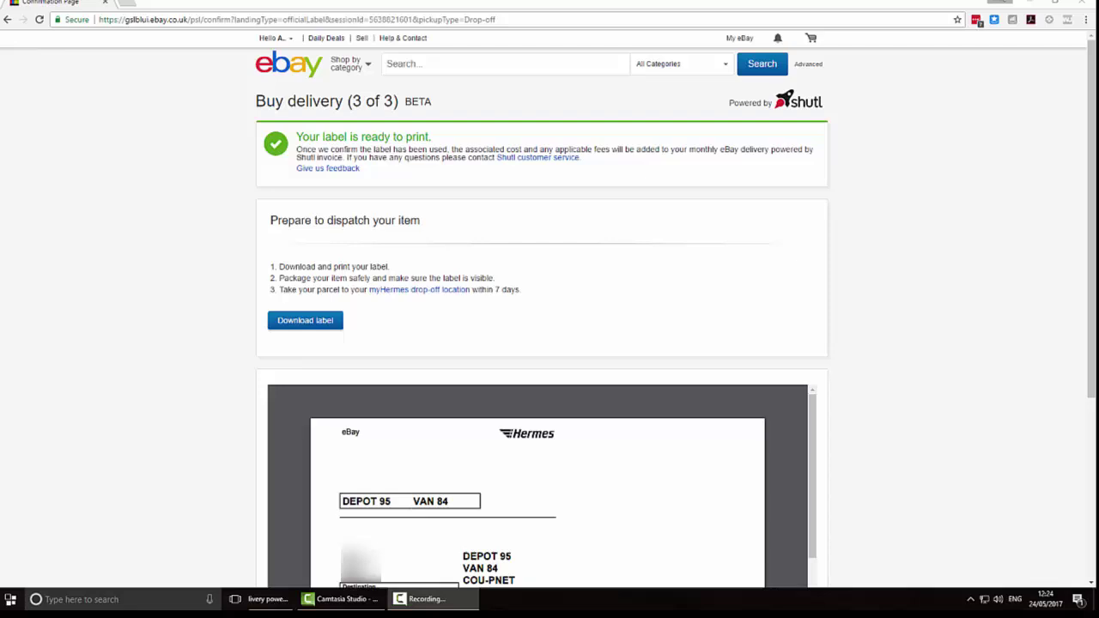